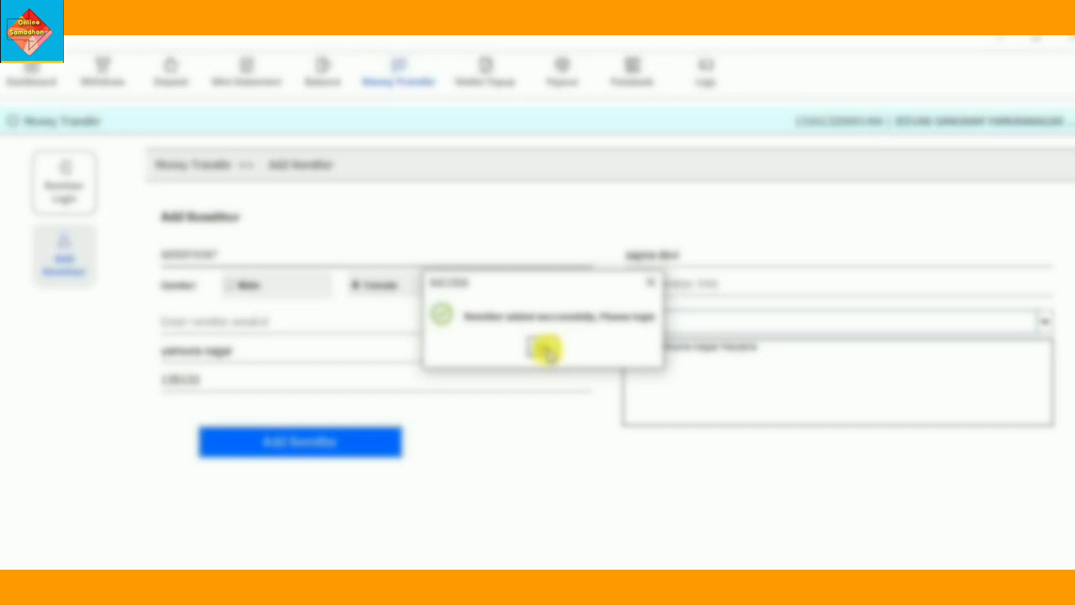
Step: Dismiss the remitter-added confirmation and log in as the remitter using their mobile number
left_click(546, 347)
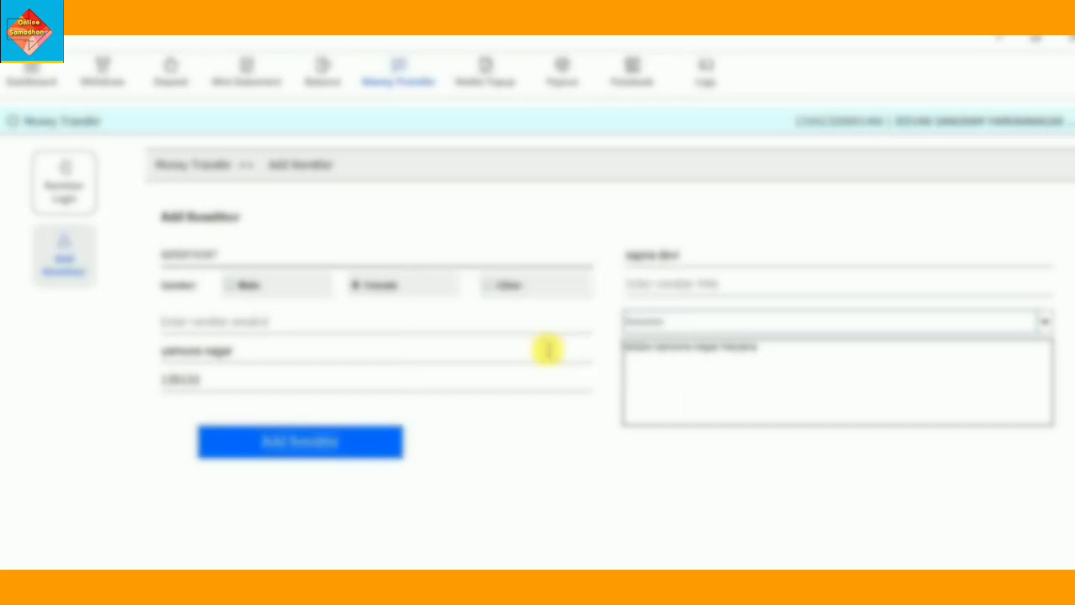
left_click(65, 179)
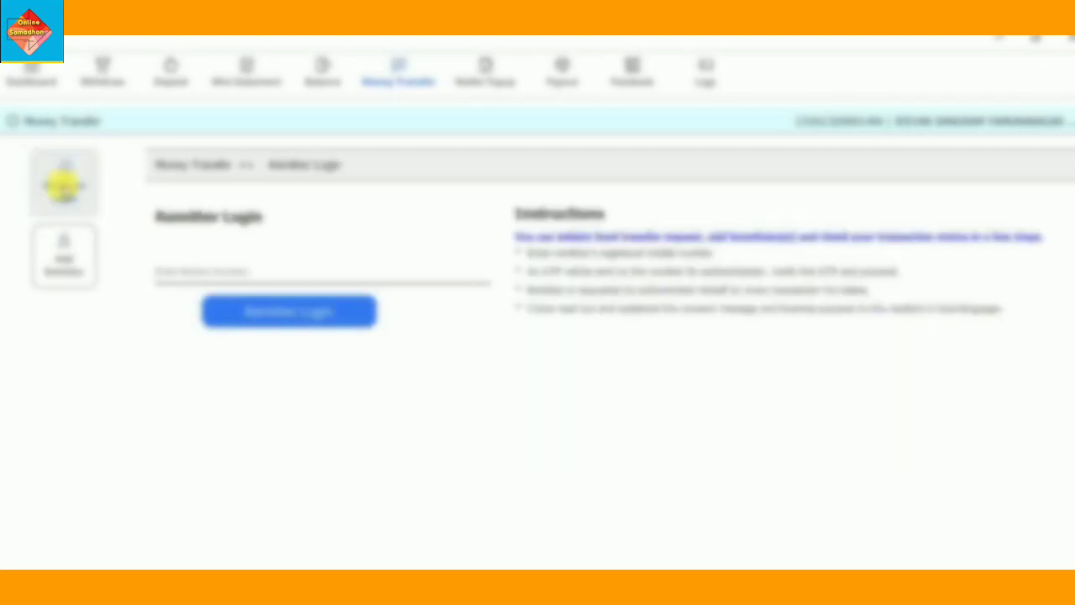
left_click(255, 266)
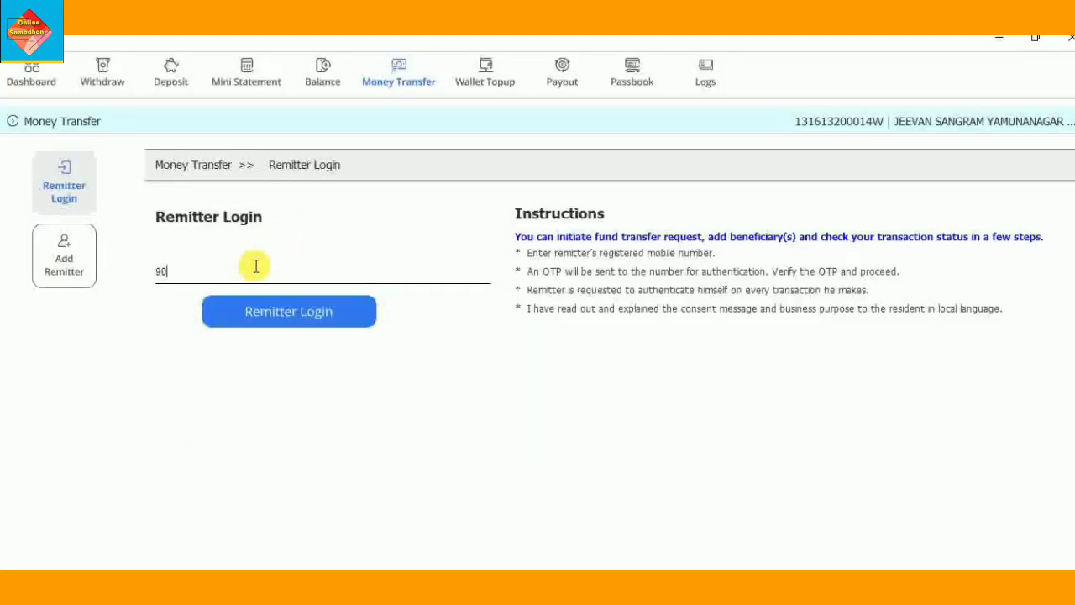
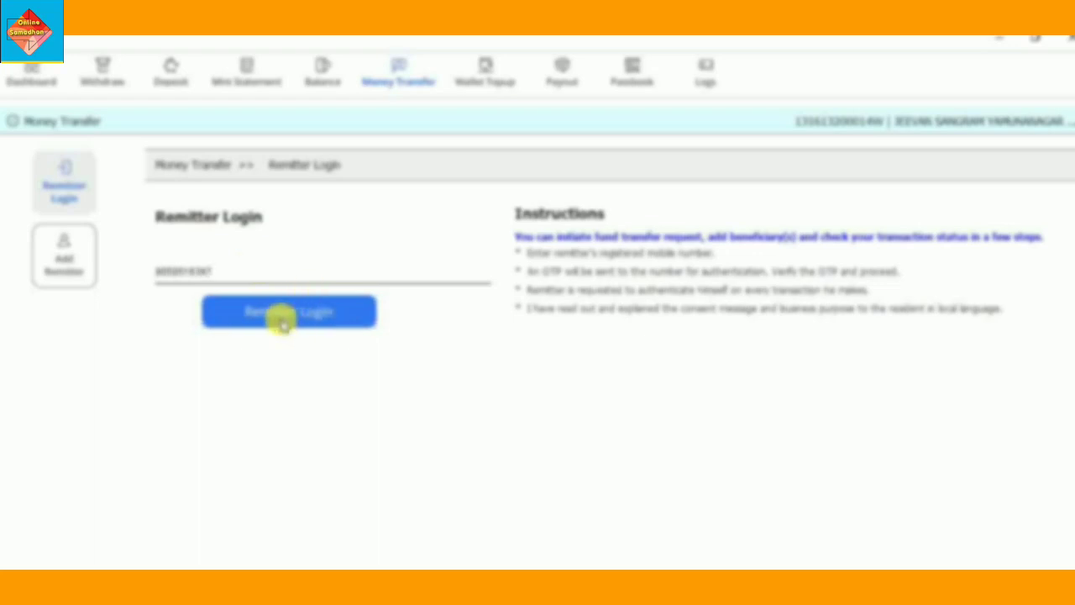
left_click(283, 312)
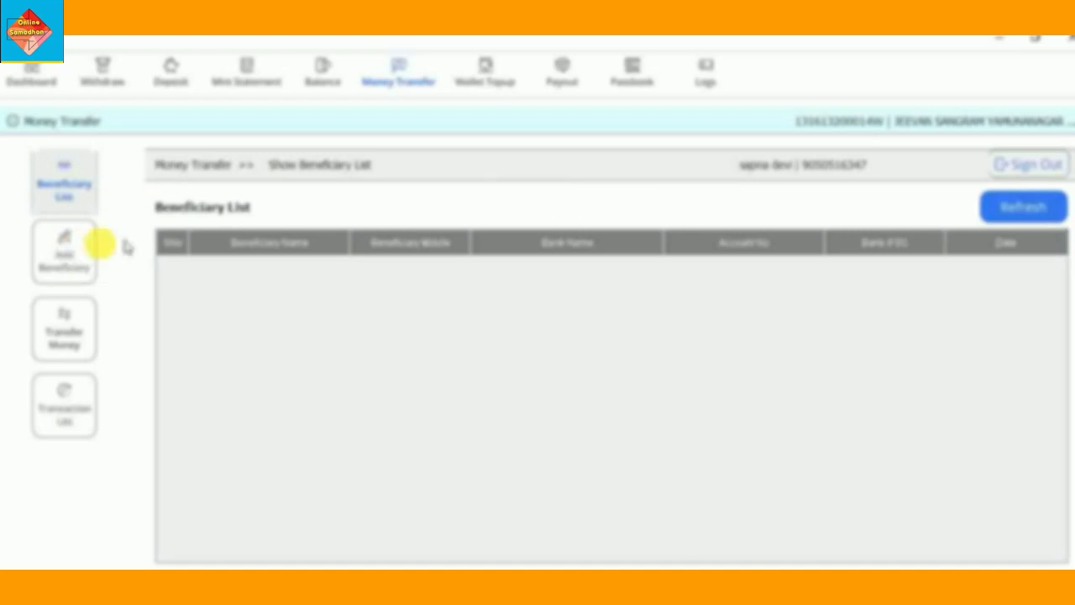
Step: Fill the Add Beneficiary form with a verified IFSC and confirmed account number, then request OTP
left_click(60, 267)
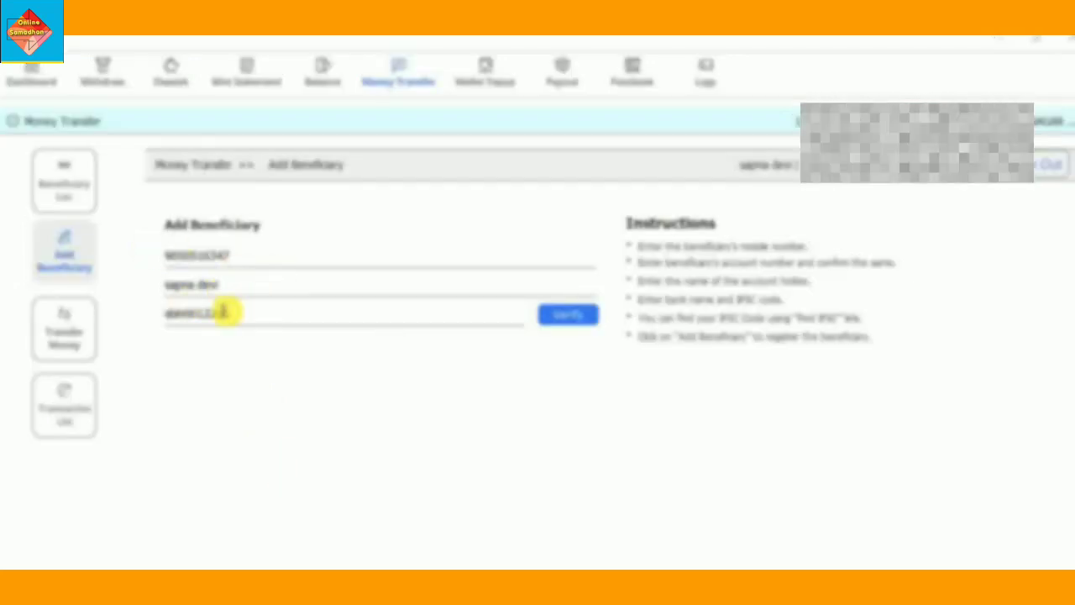
left_click(568, 313)
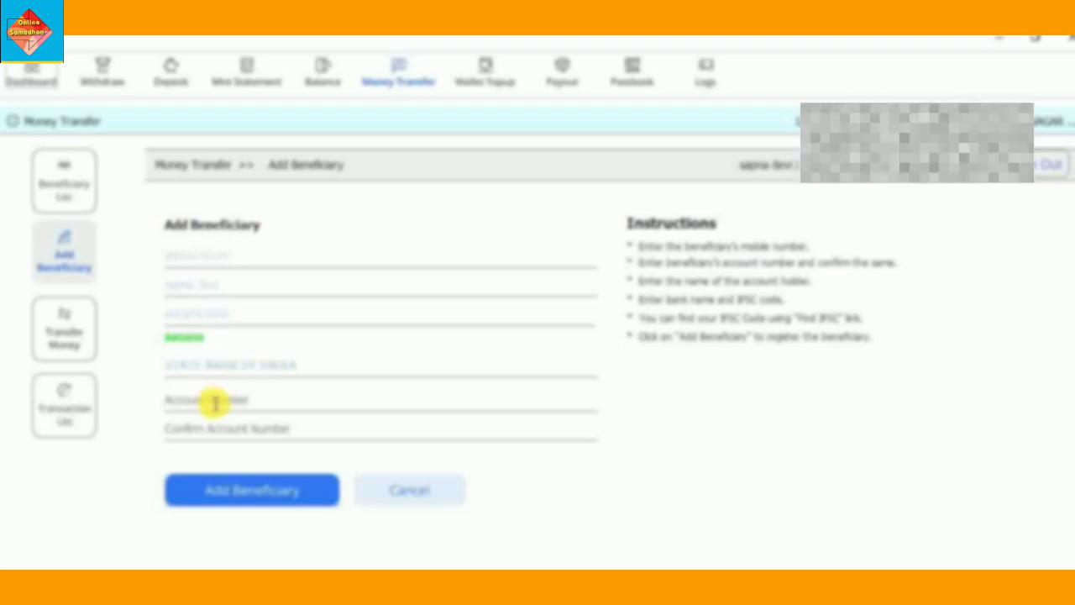
left_click(212, 403)
left_click(205, 431)
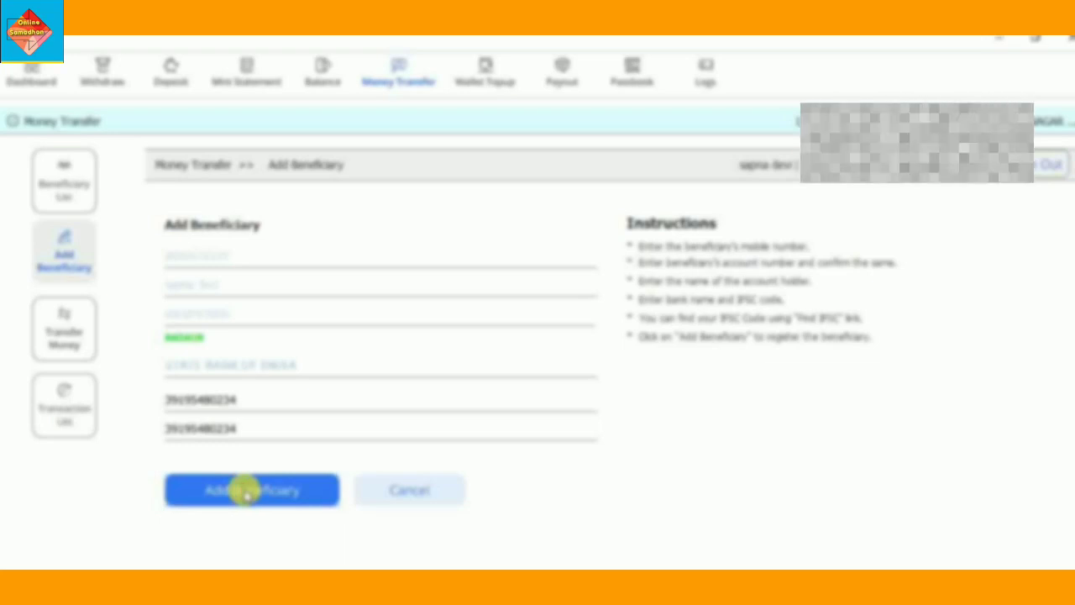
left_click(246, 494)
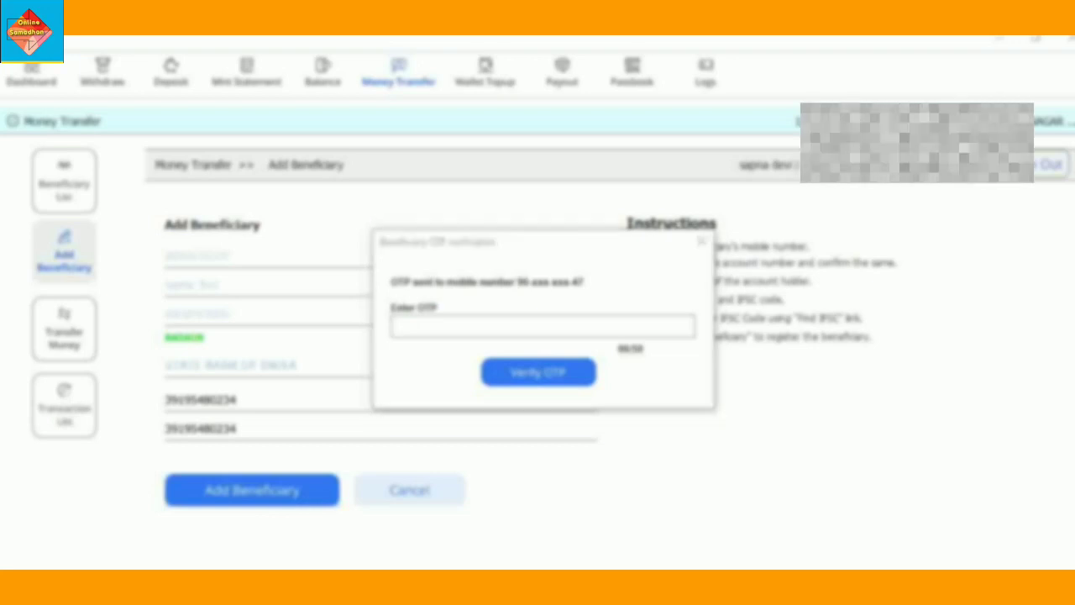
Step: Paste and verify the beneficiary OTP, then return to the Beneficiary List
key("ctrl+v")
left_click(525, 376)
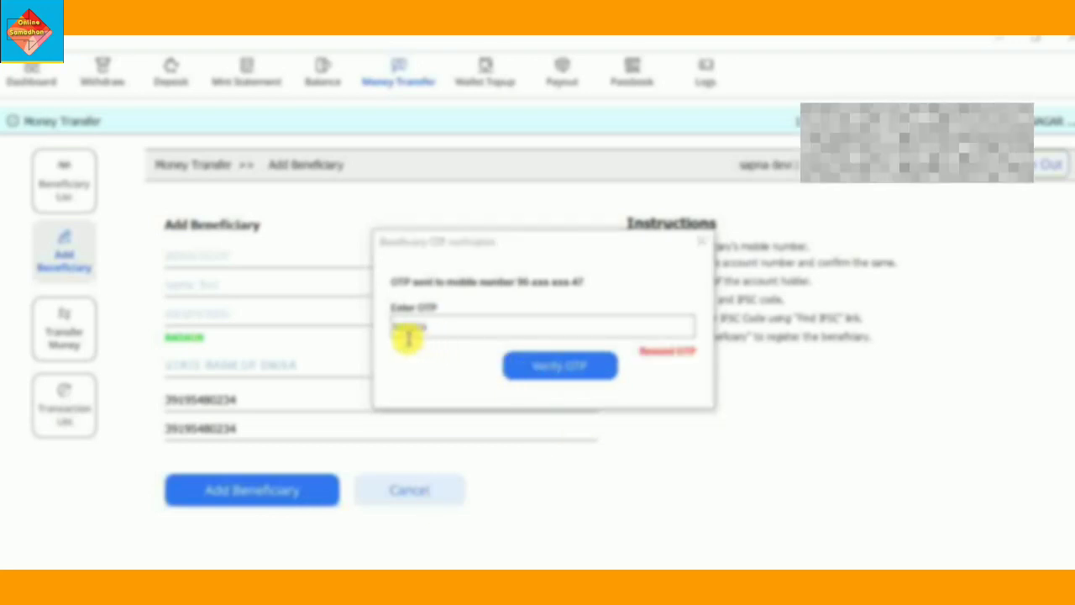
left_click(547, 369)
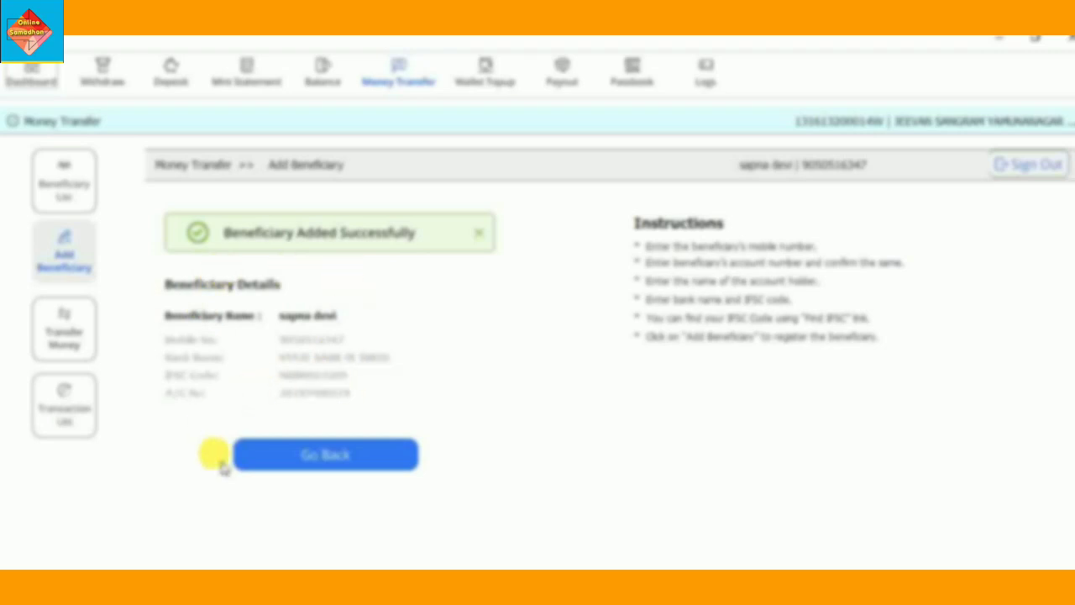
left_click(323, 460)
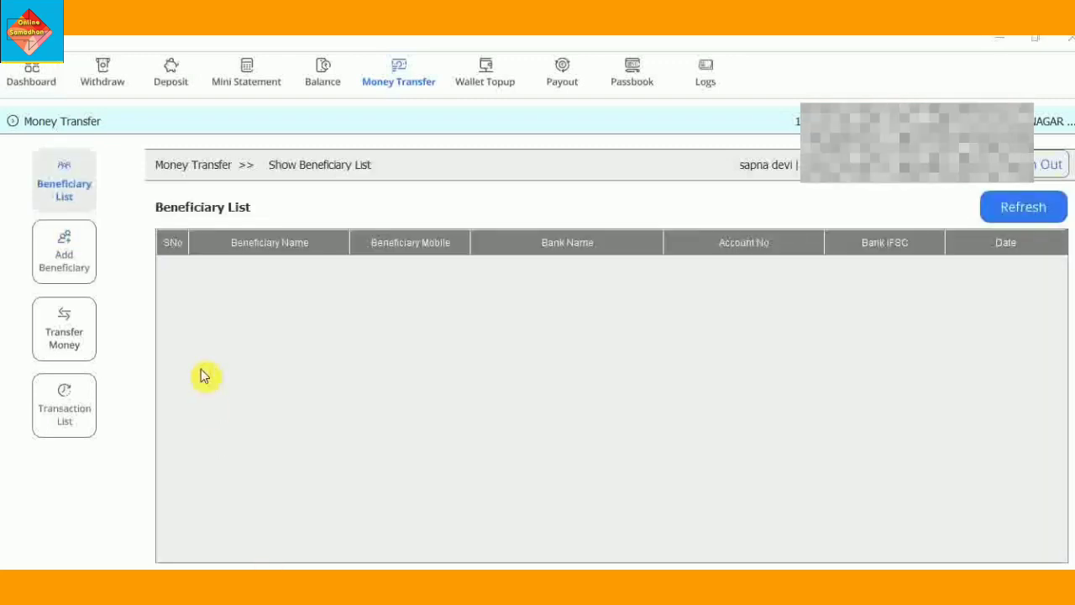
Step: Start a money transfer and select the newly added beneficiary
left_click(71, 348)
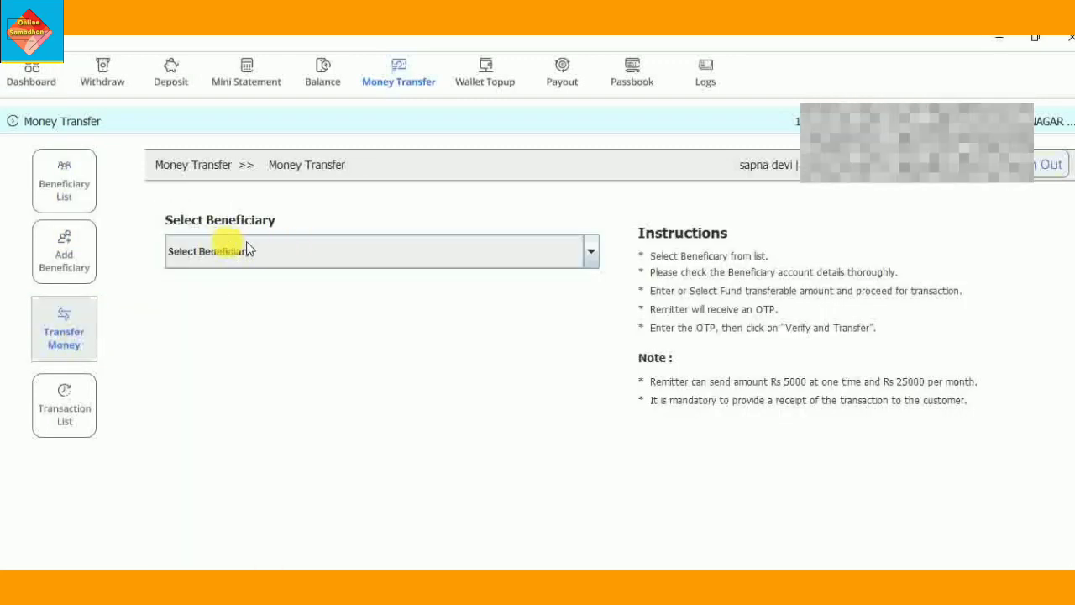
left_click(193, 256)
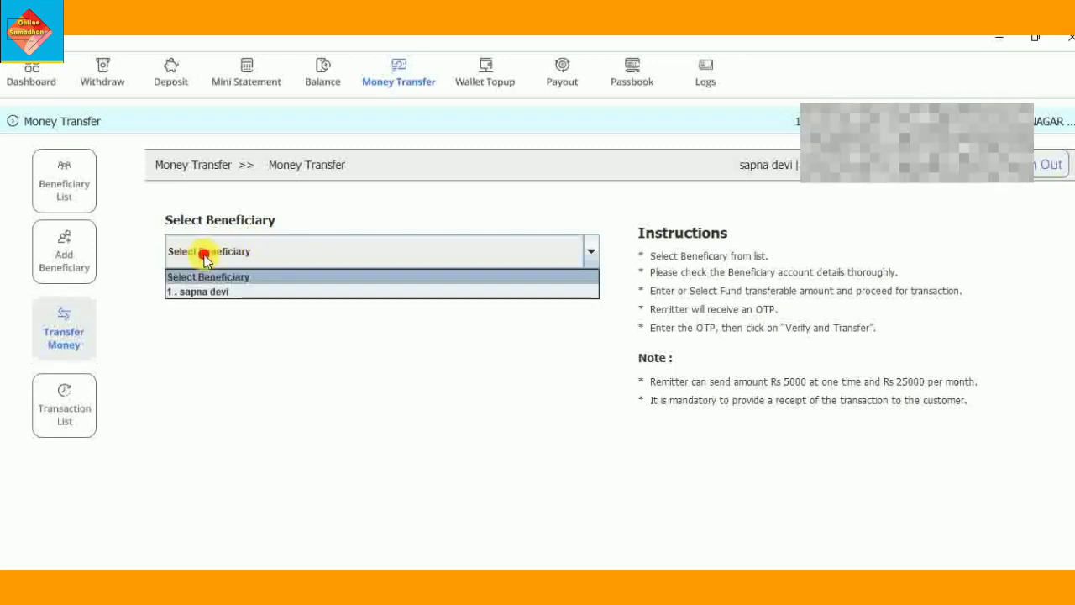
left_click(256, 251)
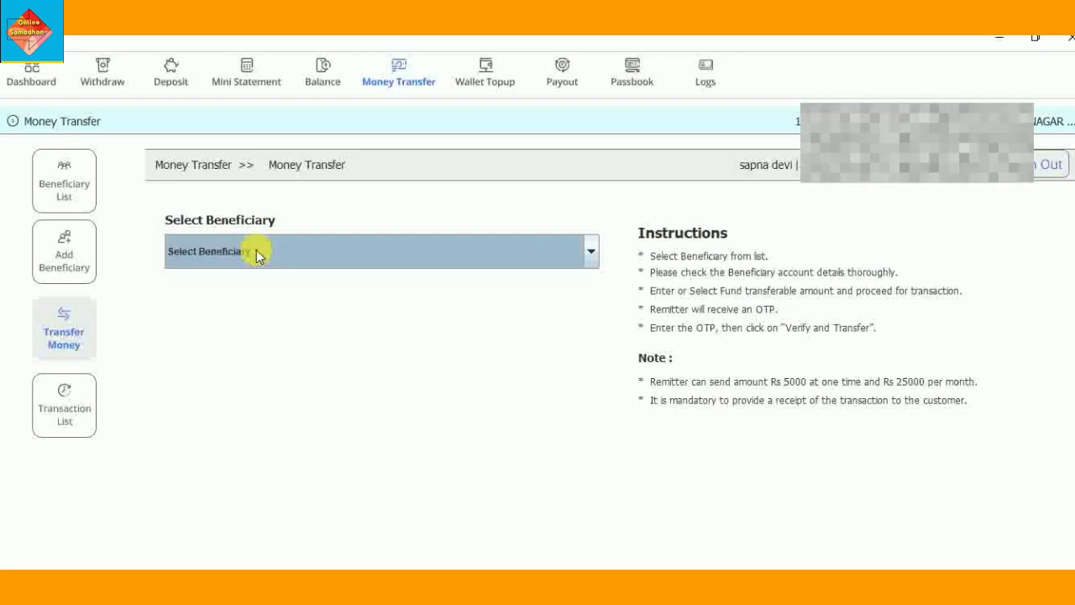
left_click(256, 252)
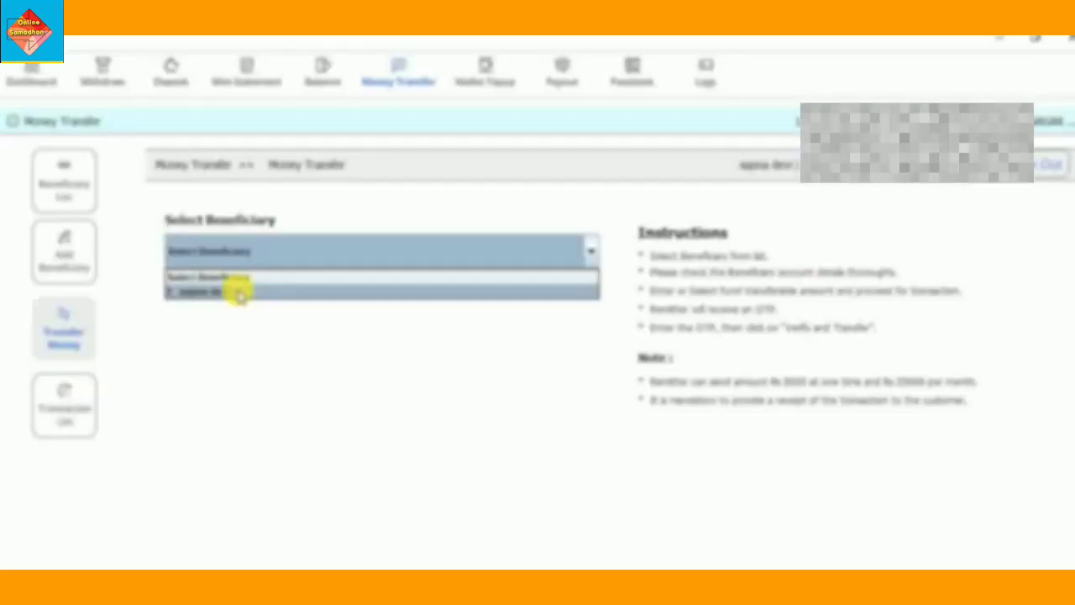
left_click(238, 291)
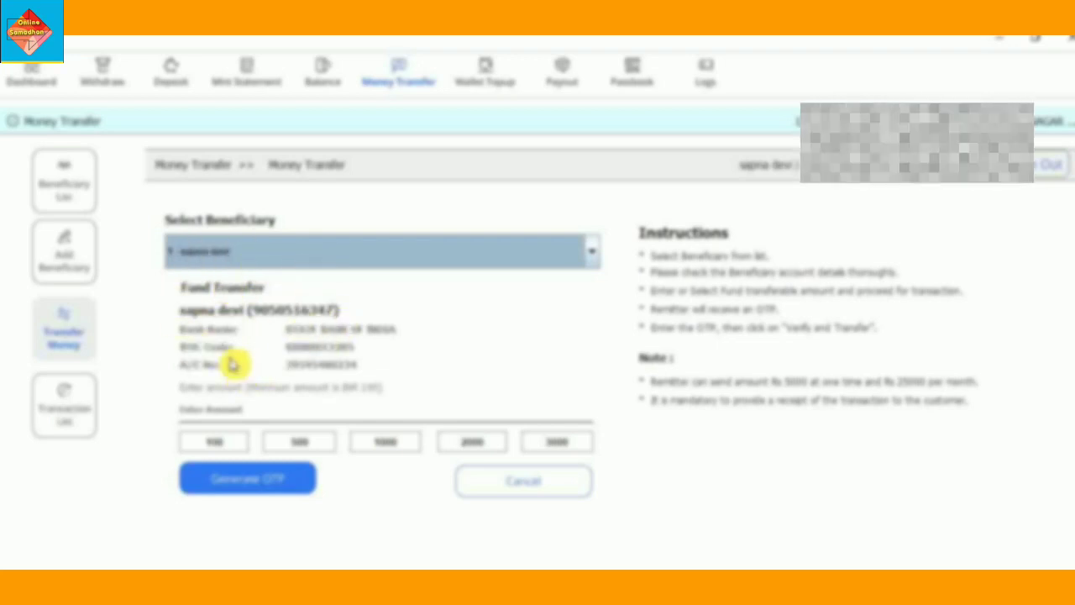
Step: Return to the transfer form, reselect the new beneficiary and set the amount to 100
left_click(65, 250)
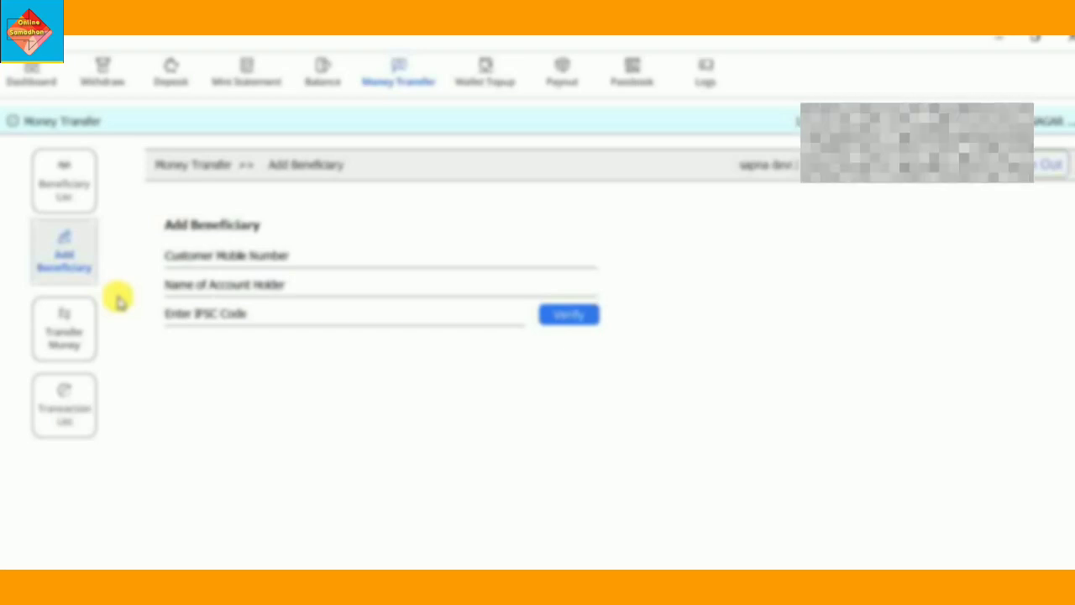
left_click(75, 323)
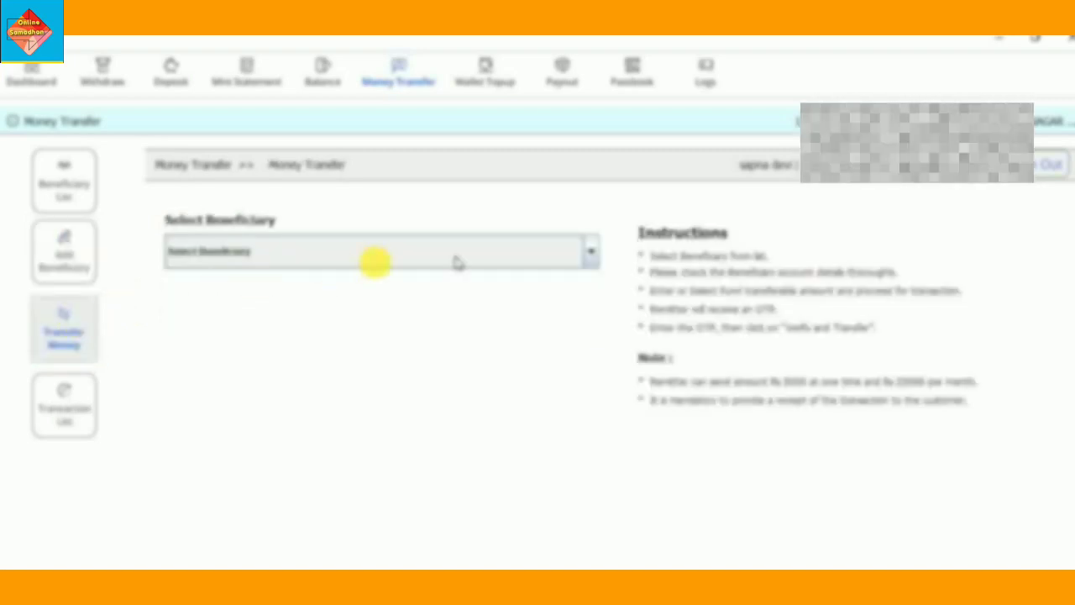
left_click(500, 252)
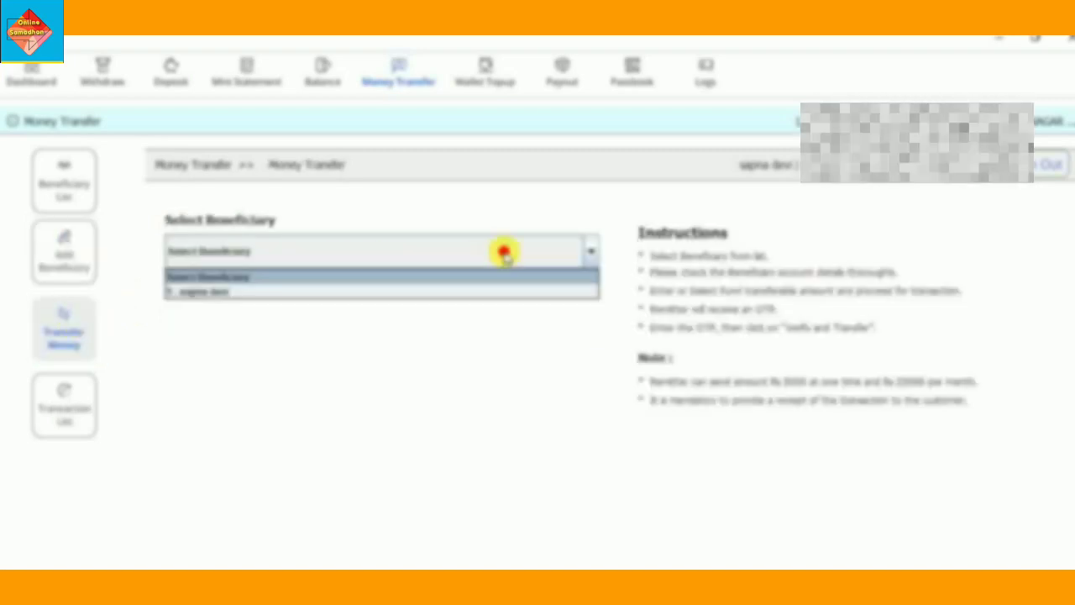
left_click(283, 292)
left_click(216, 408)
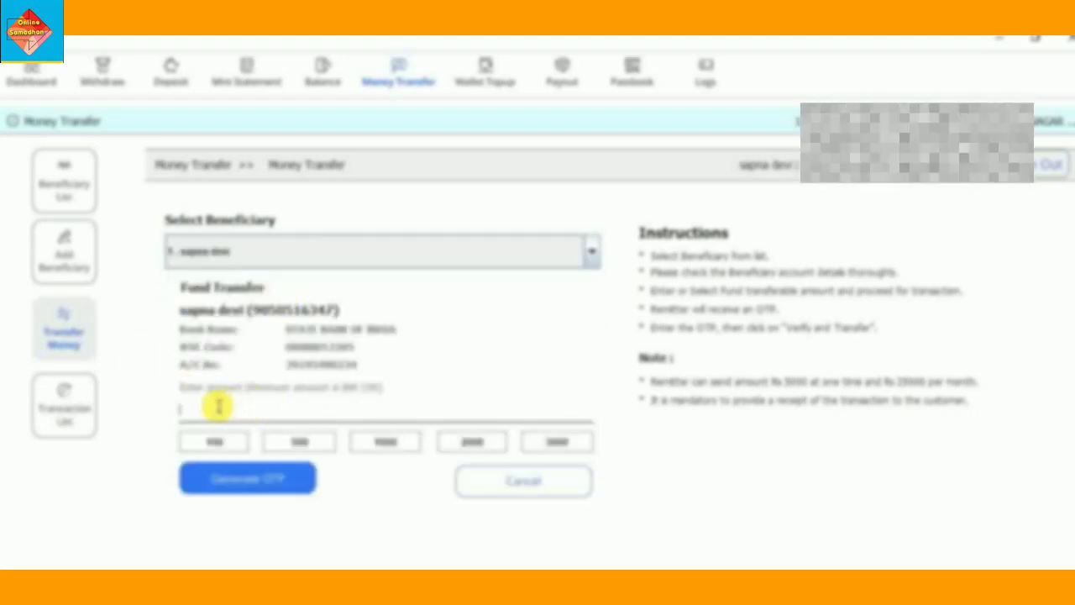
left_click(215, 442)
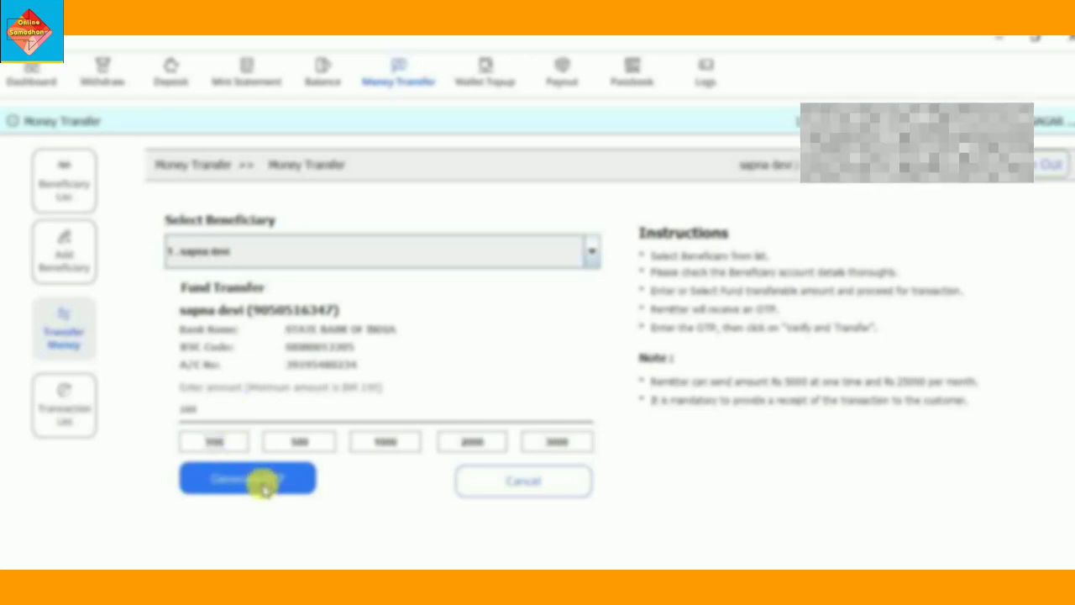
Step: Generate and enter the transfer OTP, submit the 100 transfer, and dismiss the DMT-unavailable error
left_click(264, 487)
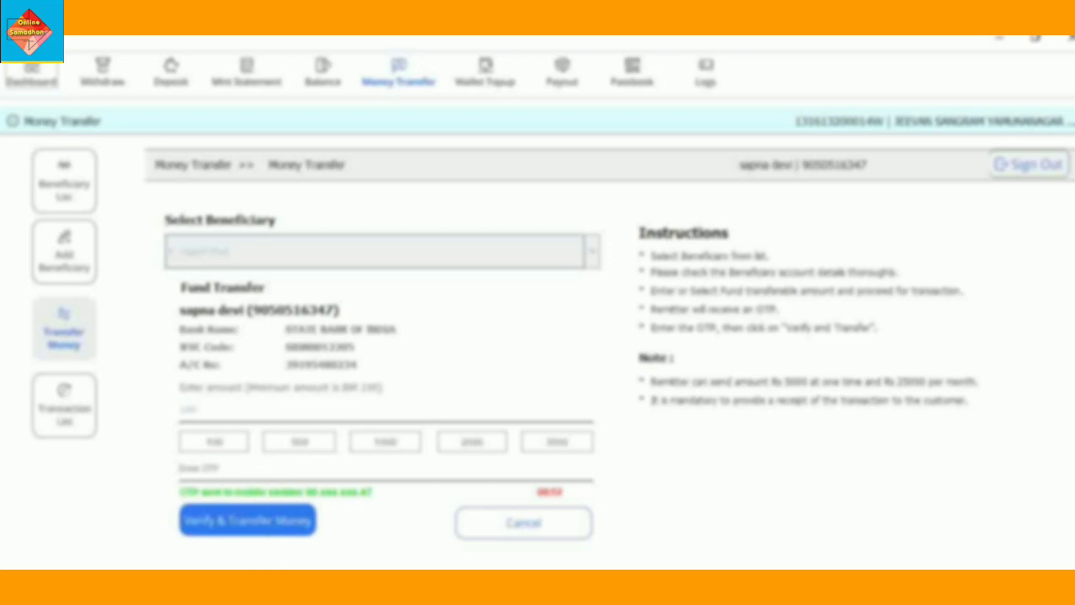
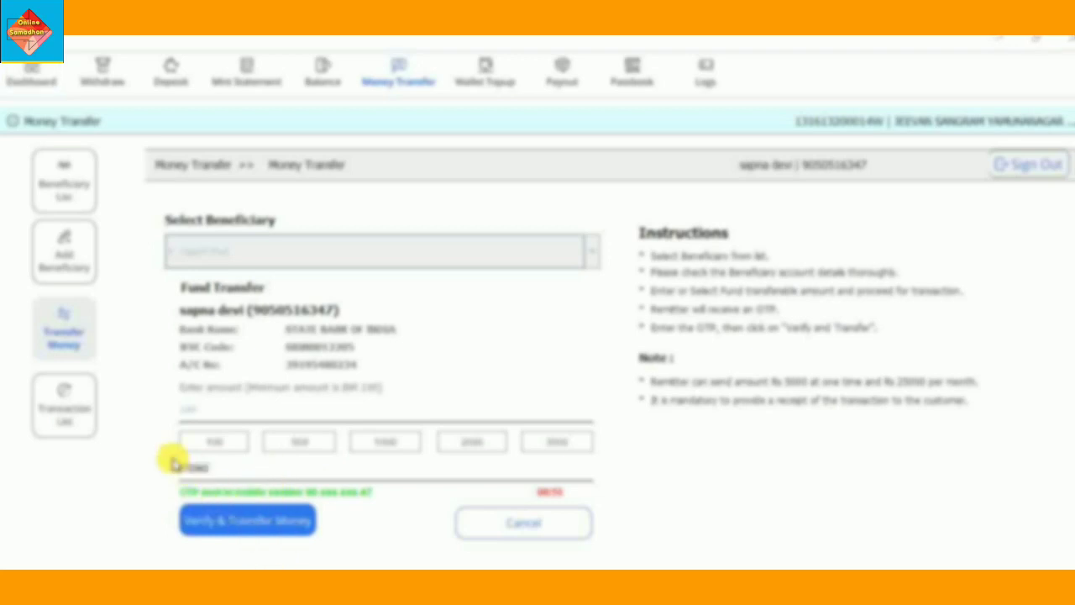
left_click(218, 521)
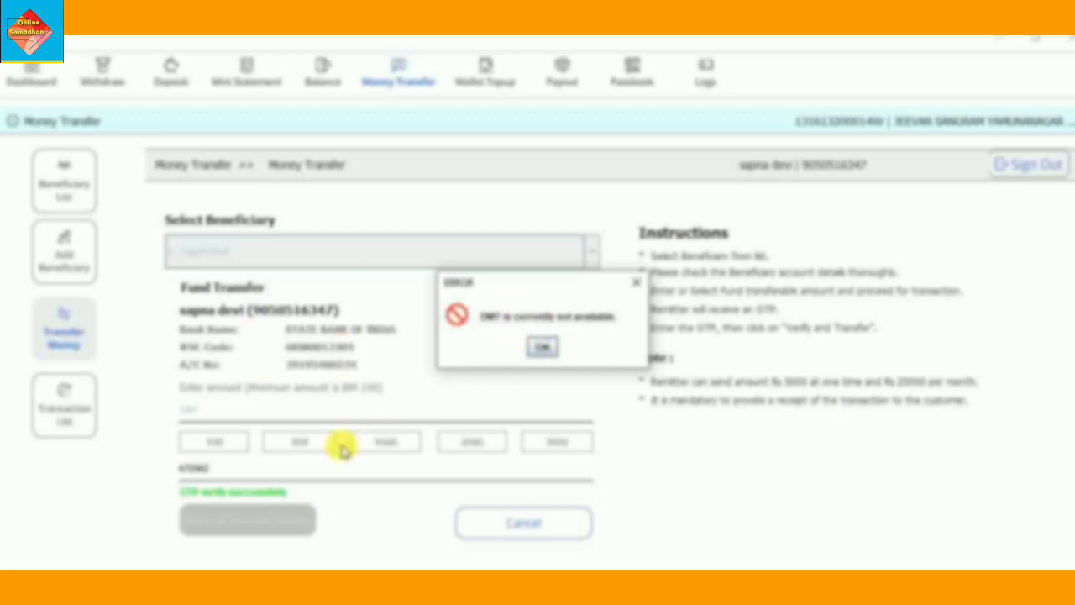
left_click(544, 351)
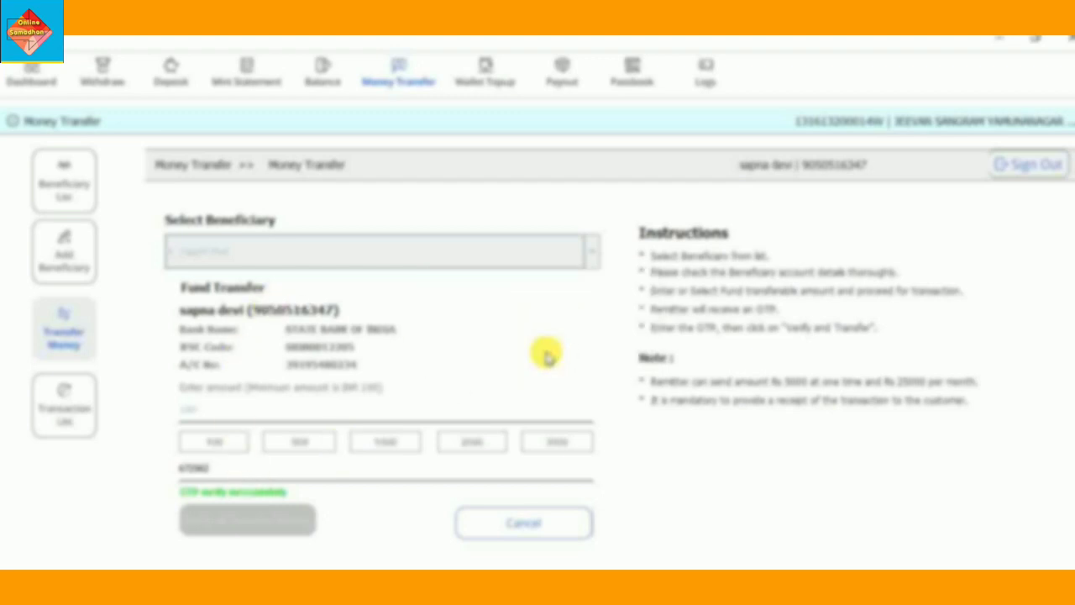